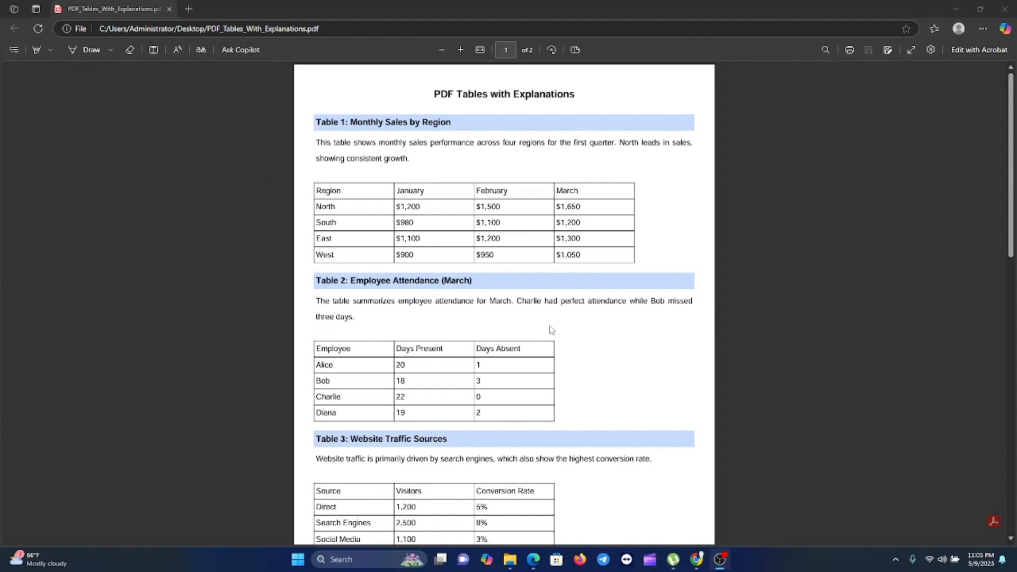
Step: Launch Excel and create a blank workbook
{"action": "left_click", "coordinate": [356, 561]}
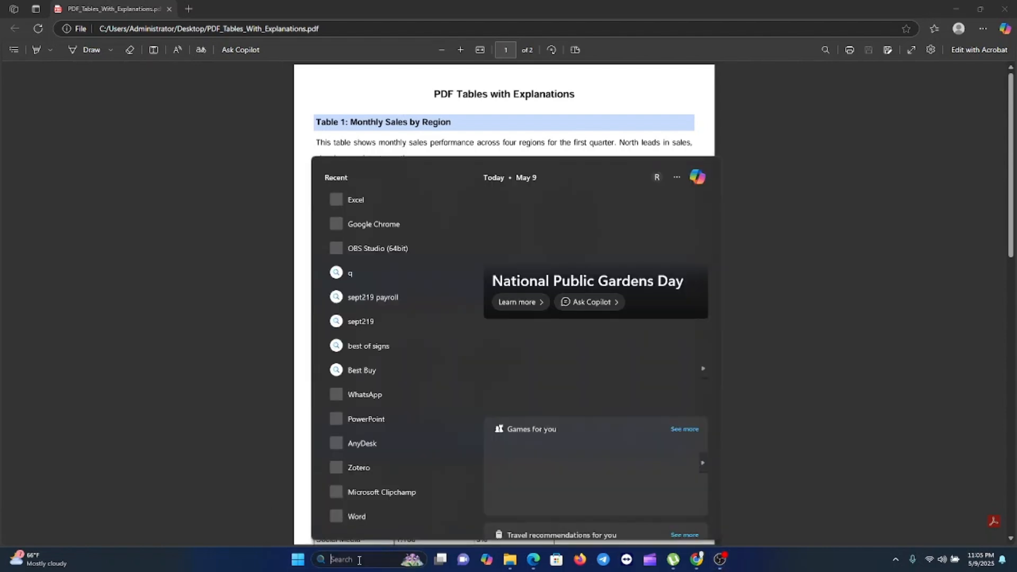
{"action": "type", "text": "Excel"}
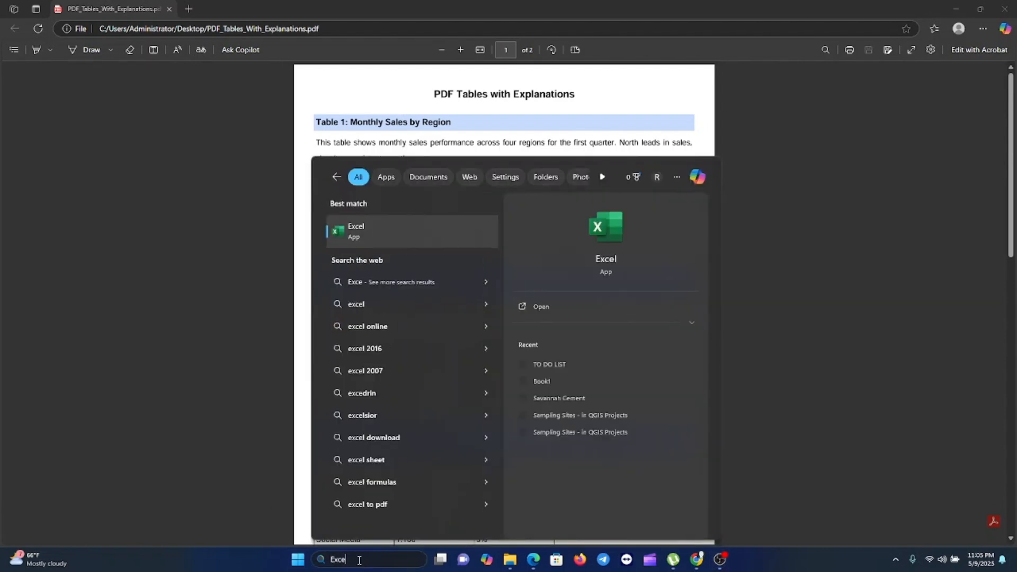
{"action": "key", "text": "Return"}
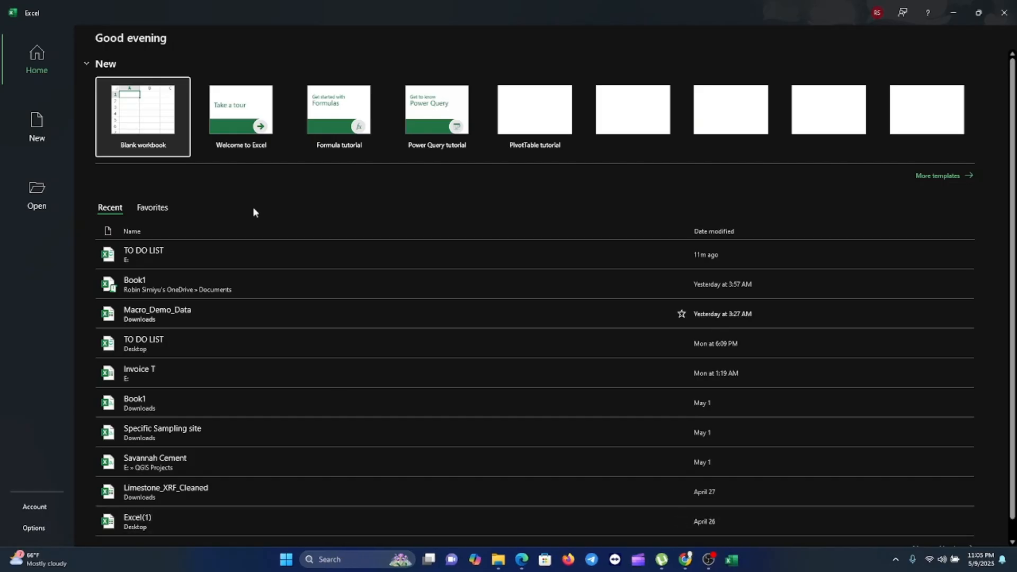
{"action": "left_click", "coordinate": [163, 121]}
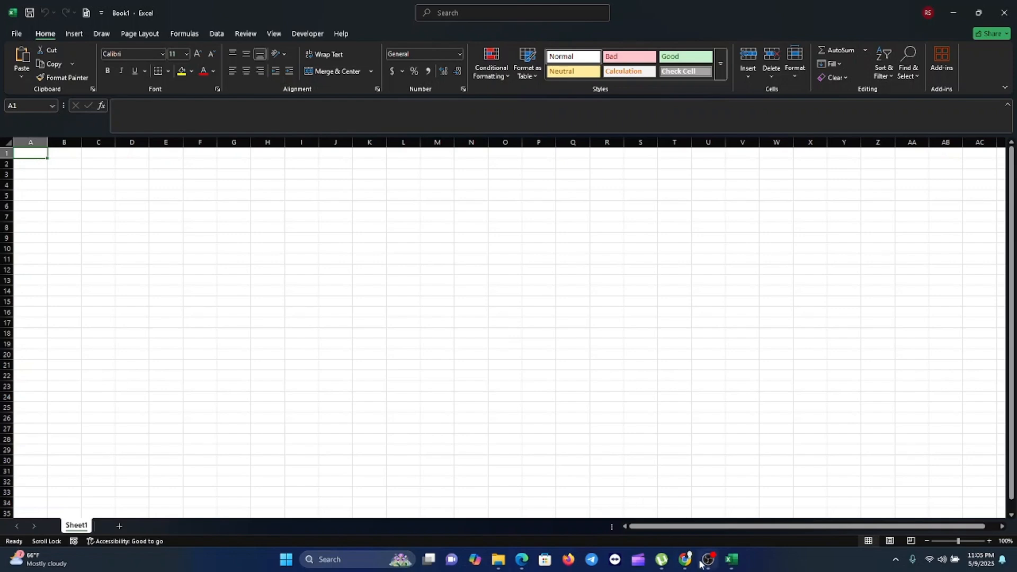
Step: Copy the Monthly Sales by Region table from the PDF in Edge and paste it into cell A1 of the Excel workbook
{"action": "left_click", "coordinate": [522, 560]}
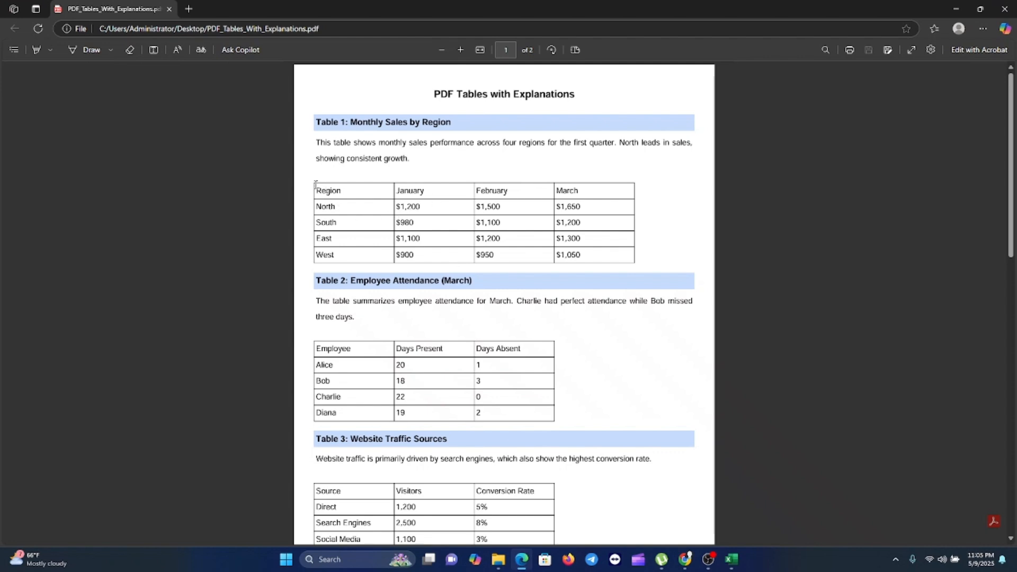
{"action": "left_click_drag", "start_coordinate": [315, 185], "coordinate": [610, 267]}
{"action": "key", "text": "ctrl+c"}
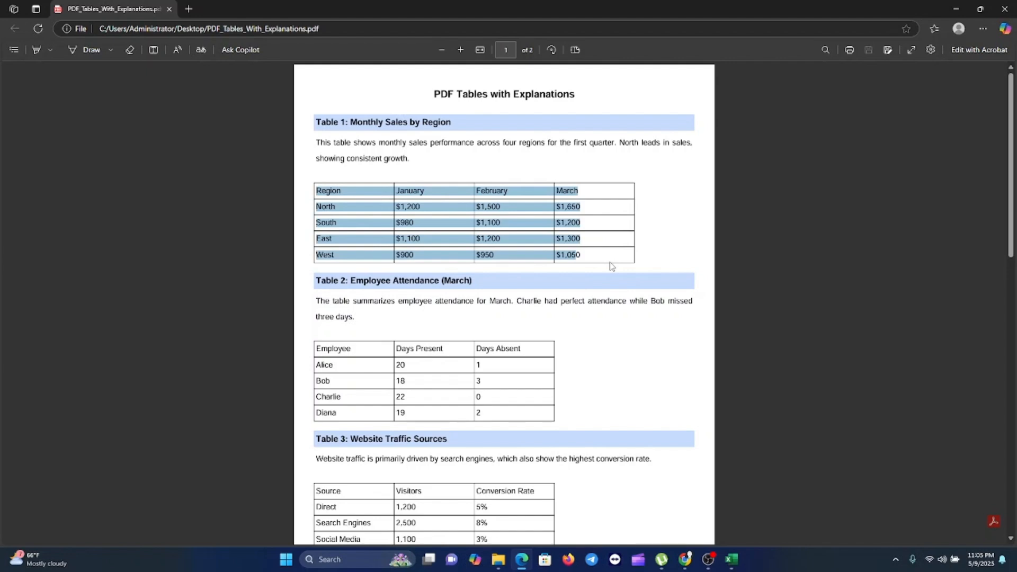
{"action": "left_click", "coordinate": [733, 559]}
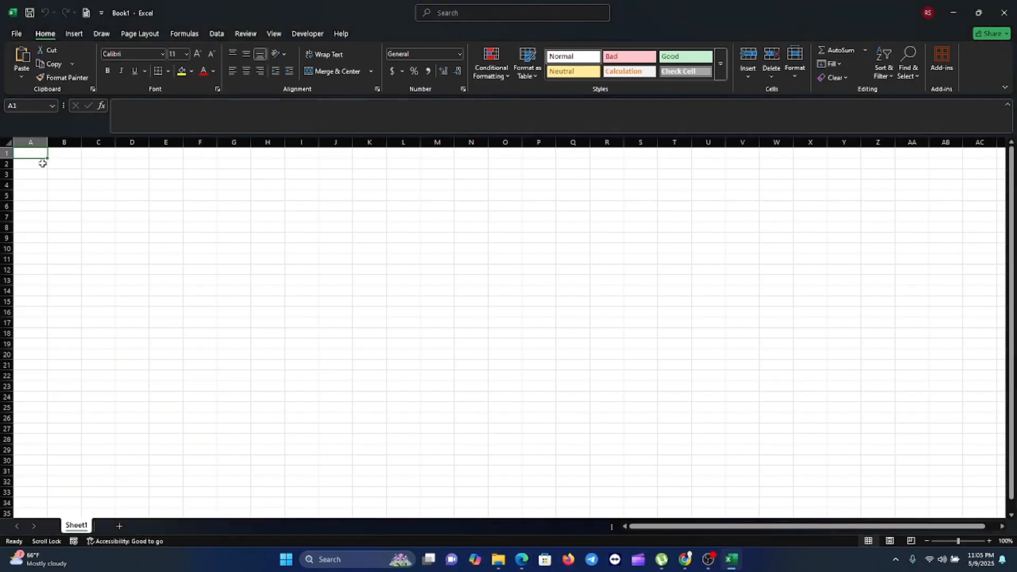
{"action": "key", "text": "ctrl+v"}
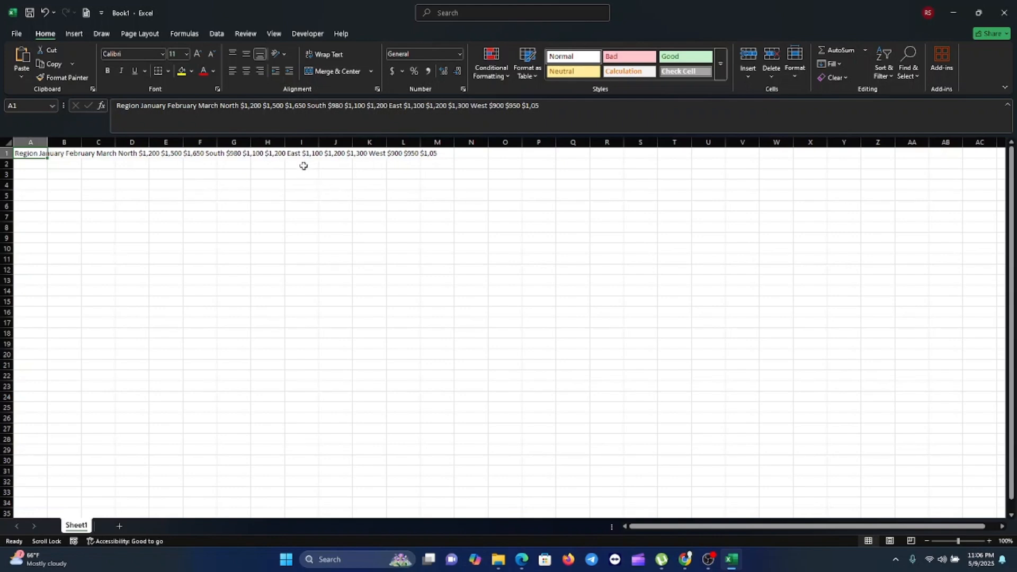
Step: Clear the pasted table text from cell A1 and select cell B4
{"action": "key", "text": "BackSpace"}
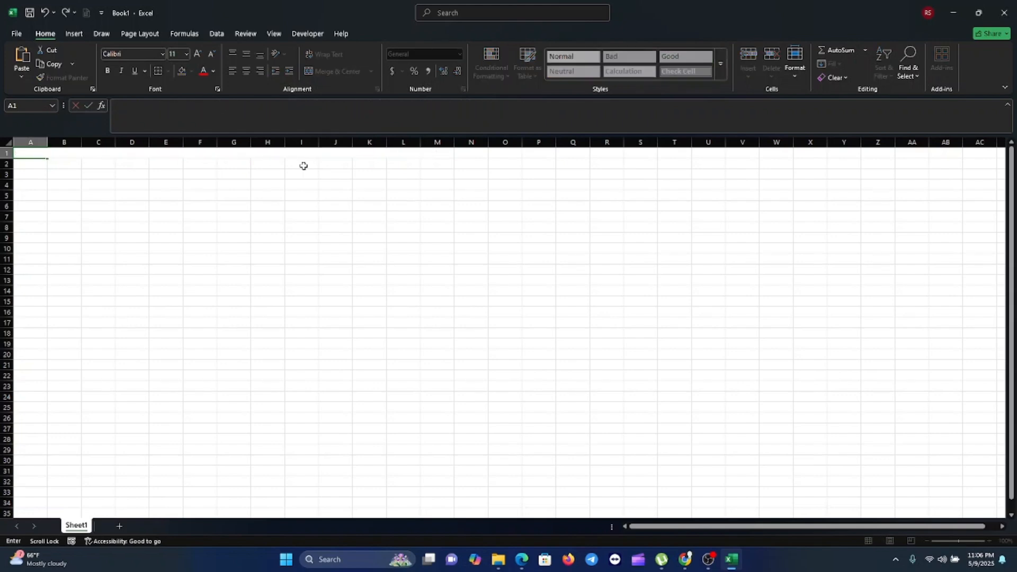
{"action": "left_click", "coordinate": [108, 199]}
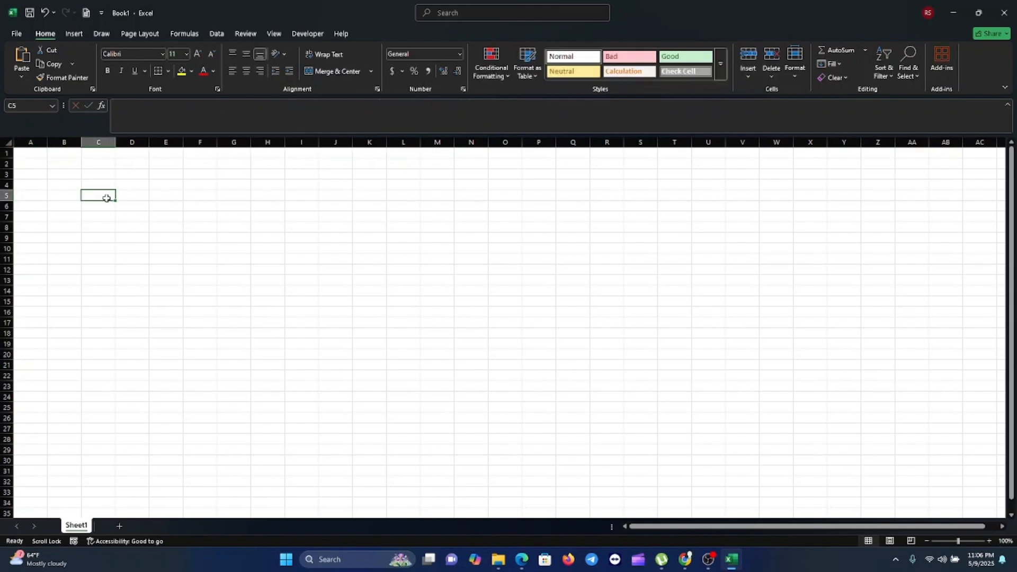
{"action": "left_click", "coordinate": [71, 188]}
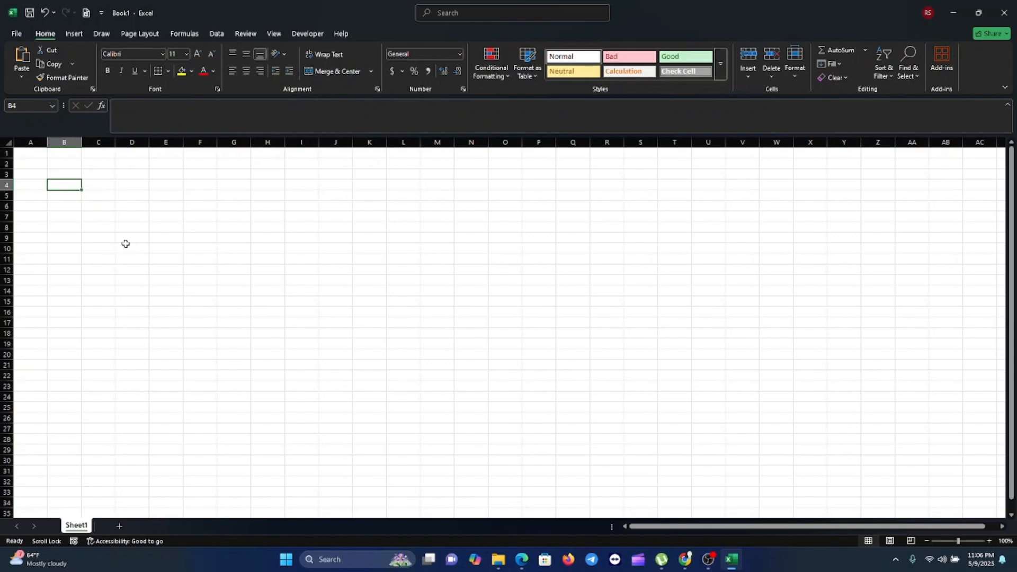
Step: Switch to the PDF in Edge and close it to return to the Excel workbook
{"action": "left_click", "coordinate": [525, 560]}
{"action": "left_click", "coordinate": [690, 279]}
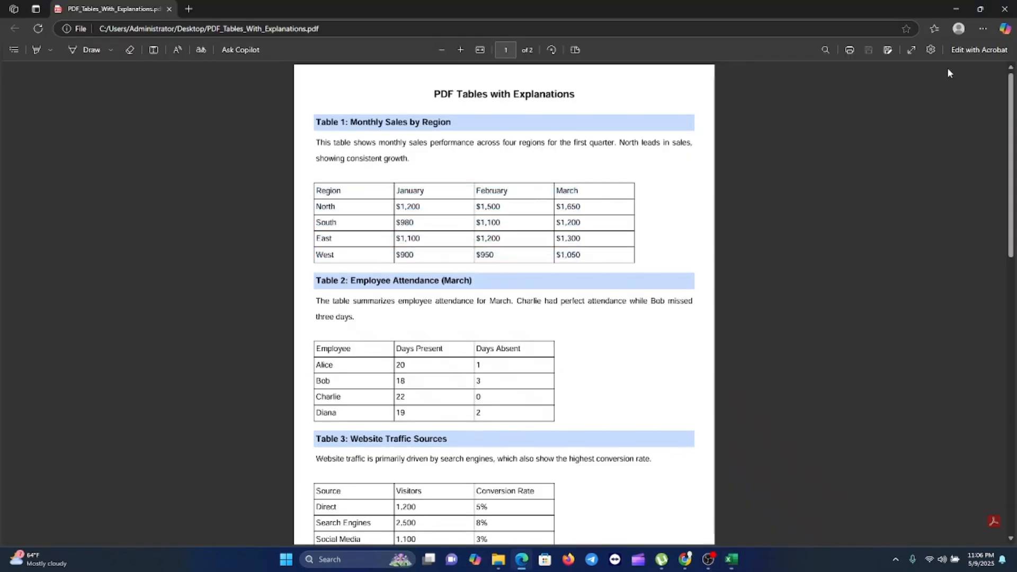
{"action": "left_click", "coordinate": [1004, 9]}
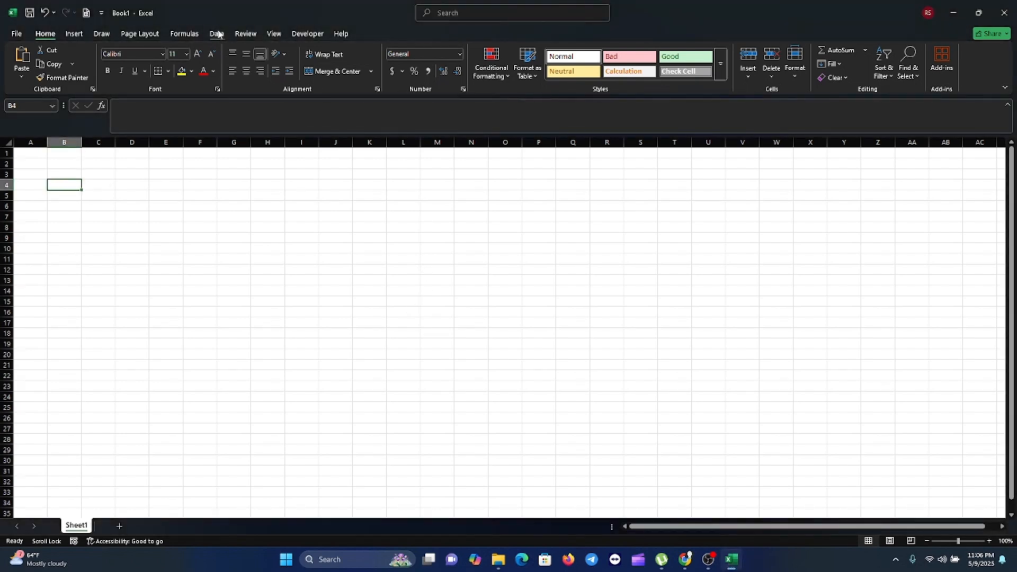
Step: Import data from the PDF file PDF_Tables_With_Explanations in the Desktop folder
{"action": "left_click", "coordinate": [217, 34]}
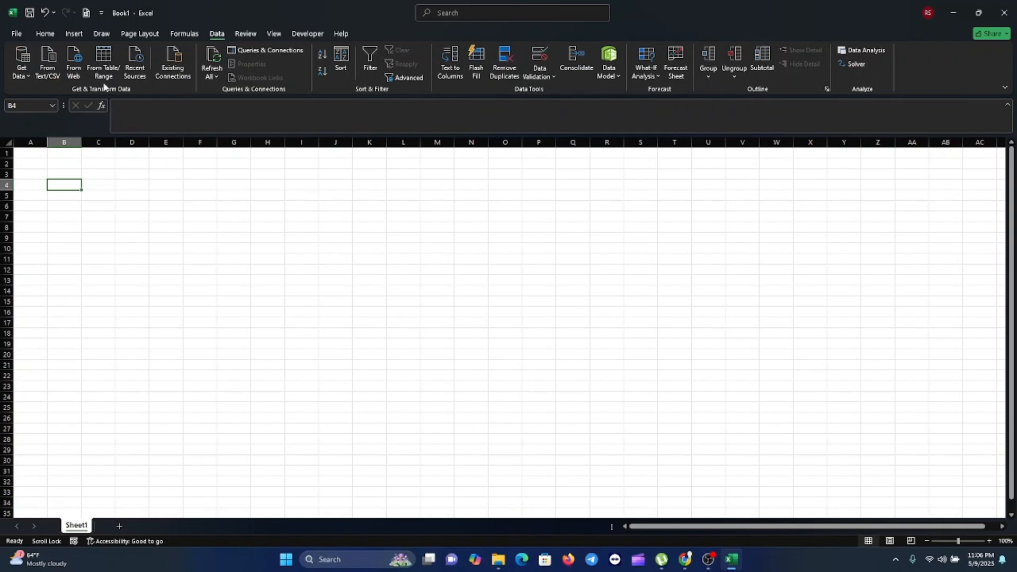
{"action": "left_click", "coordinate": [28, 75]}
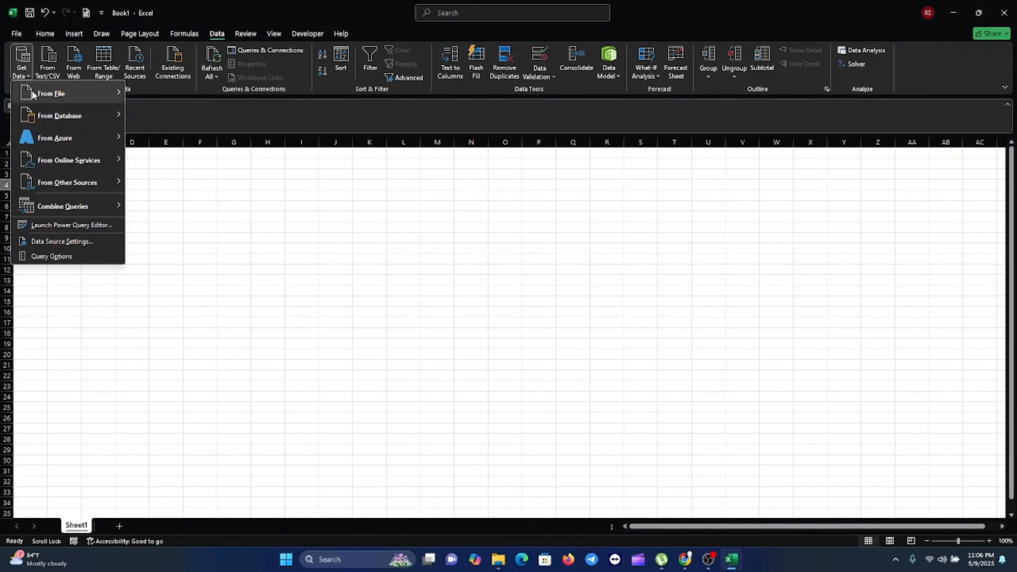
{"action": "mouse_move", "coordinate": [67, 93]}
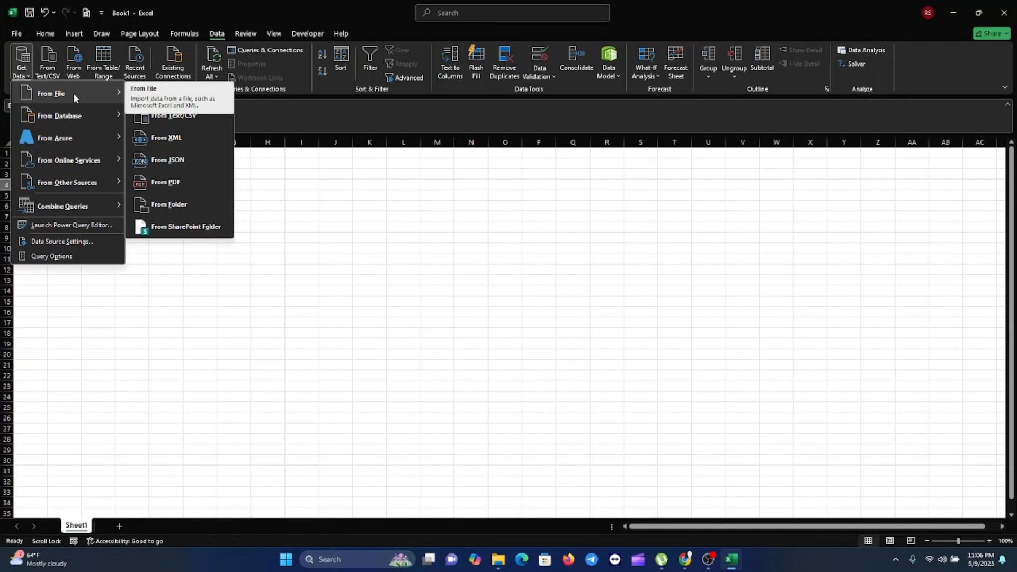
{"action": "left_click", "coordinate": [175, 184]}
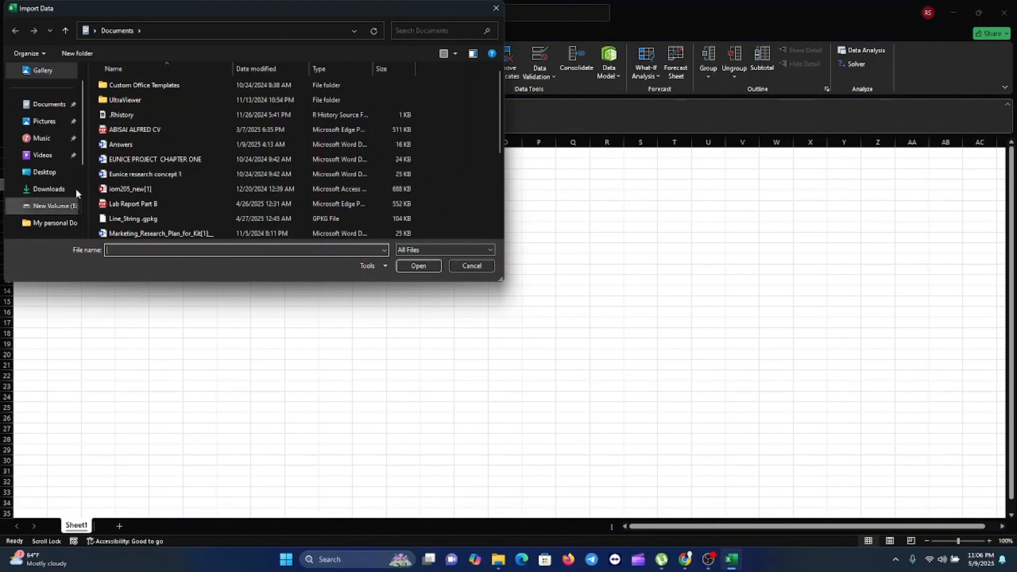
{"action": "left_click", "coordinate": [53, 173]}
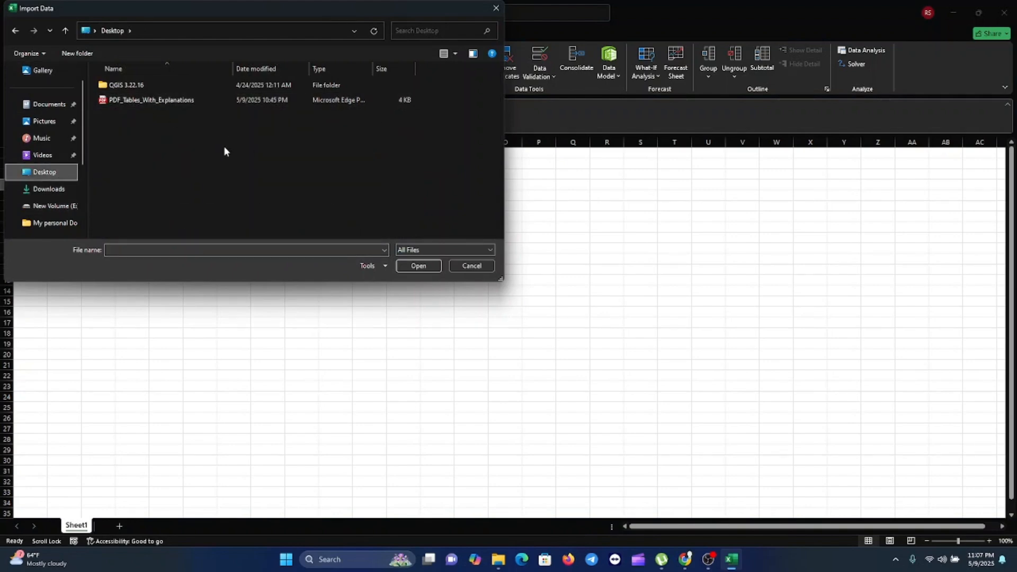
{"action": "left_click", "coordinate": [168, 101]}
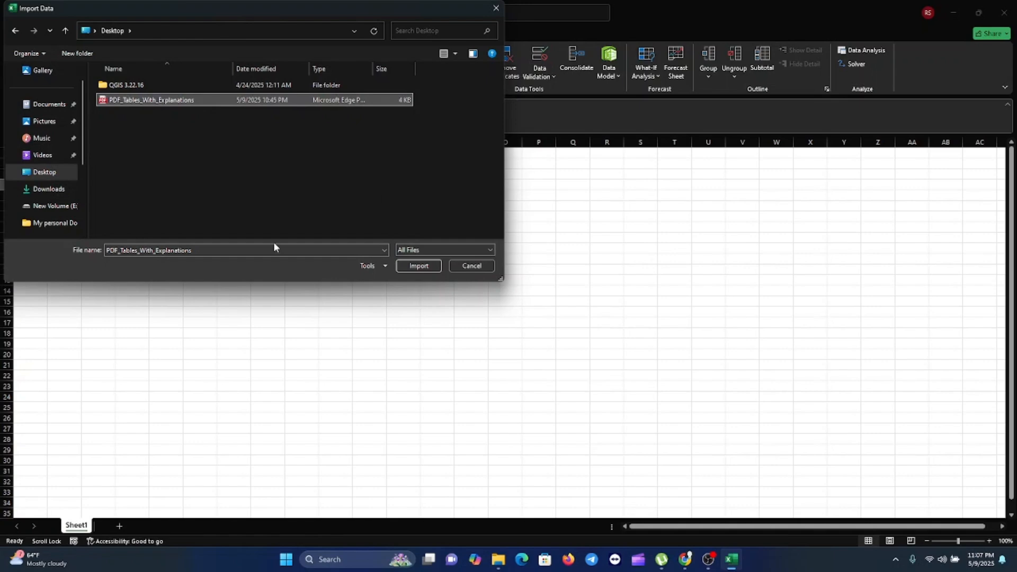
{"action": "left_click", "coordinate": [408, 265]}
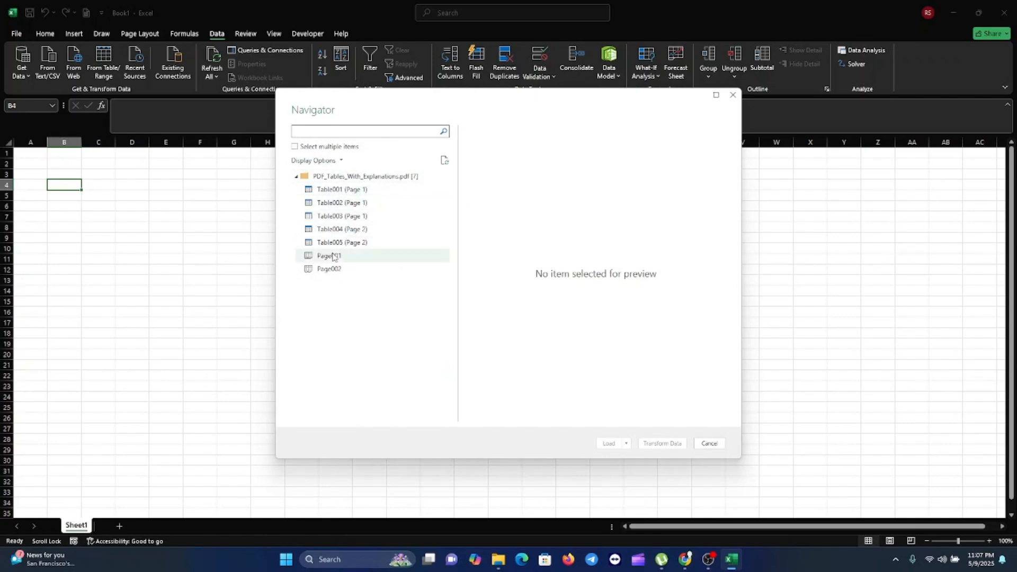
Step: Preview Table001 through Table004 of the PDF, then load Table001 (Page 1) into the workbook
{"action": "left_click", "coordinate": [346, 191]}
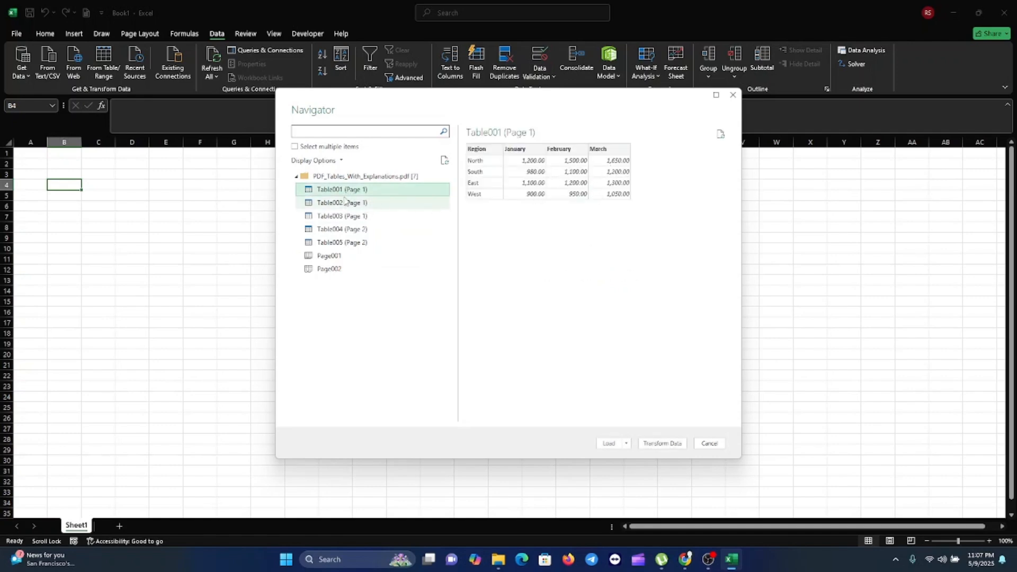
{"action": "left_click", "coordinate": [345, 206]}
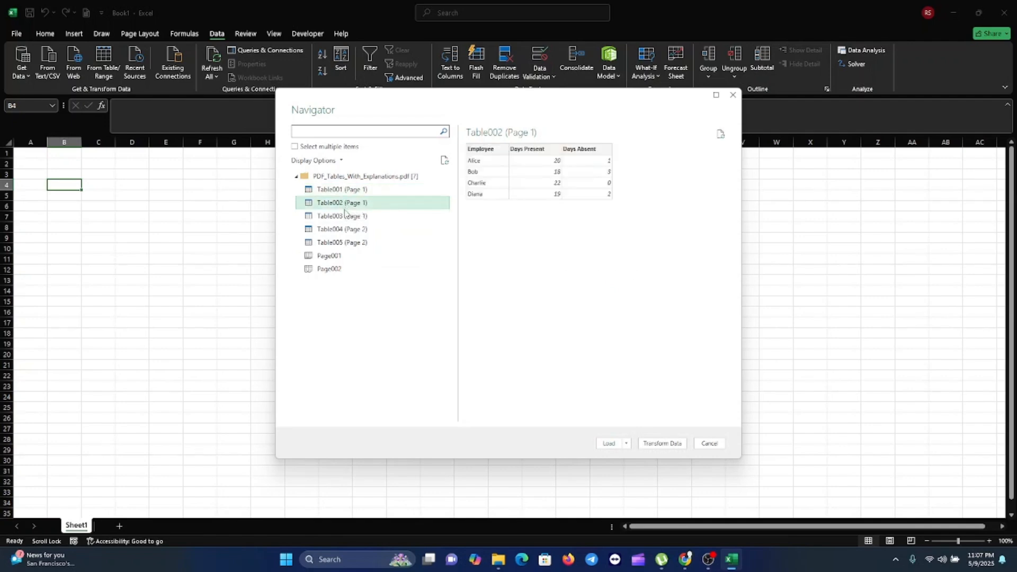
{"action": "left_click", "coordinate": [345, 217]}
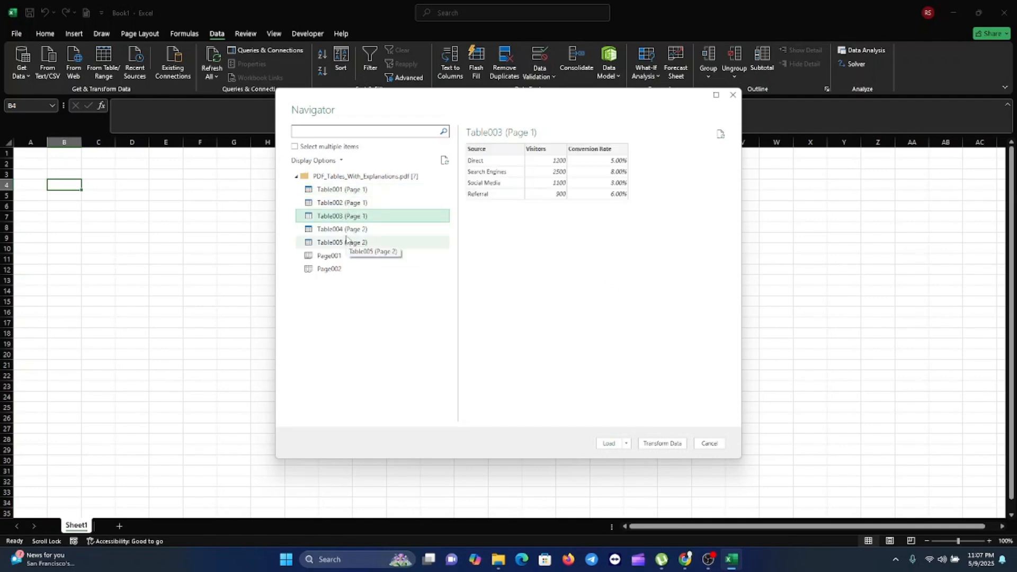
{"action": "left_click", "coordinate": [352, 231]}
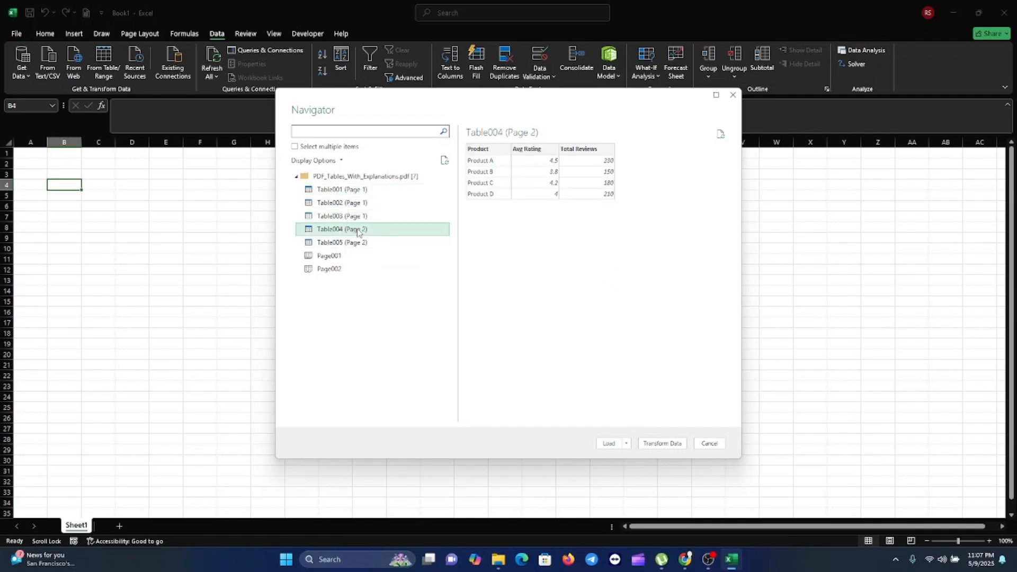
{"action": "left_click", "coordinate": [353, 193]}
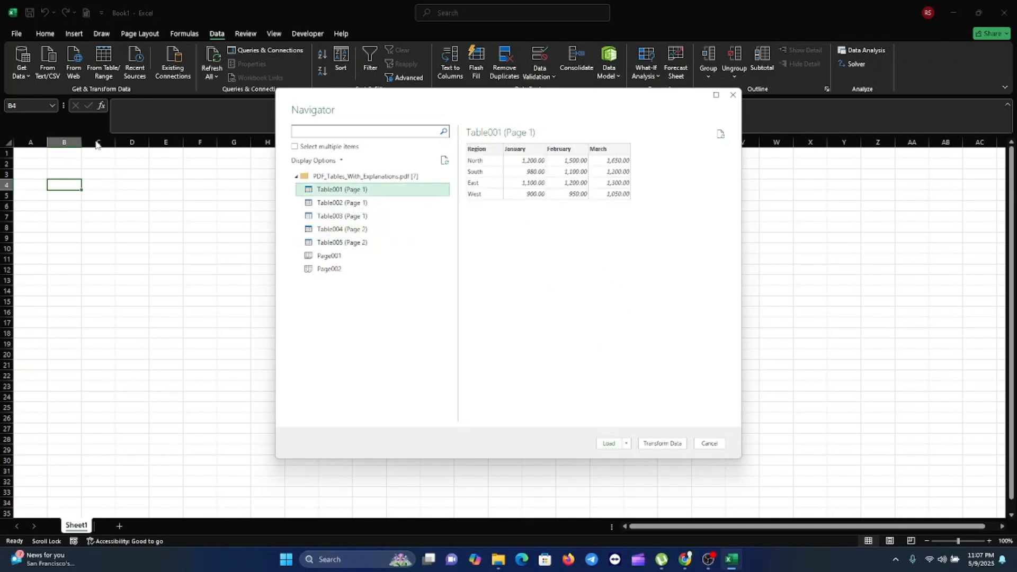
{"action": "left_click", "coordinate": [609, 443]}
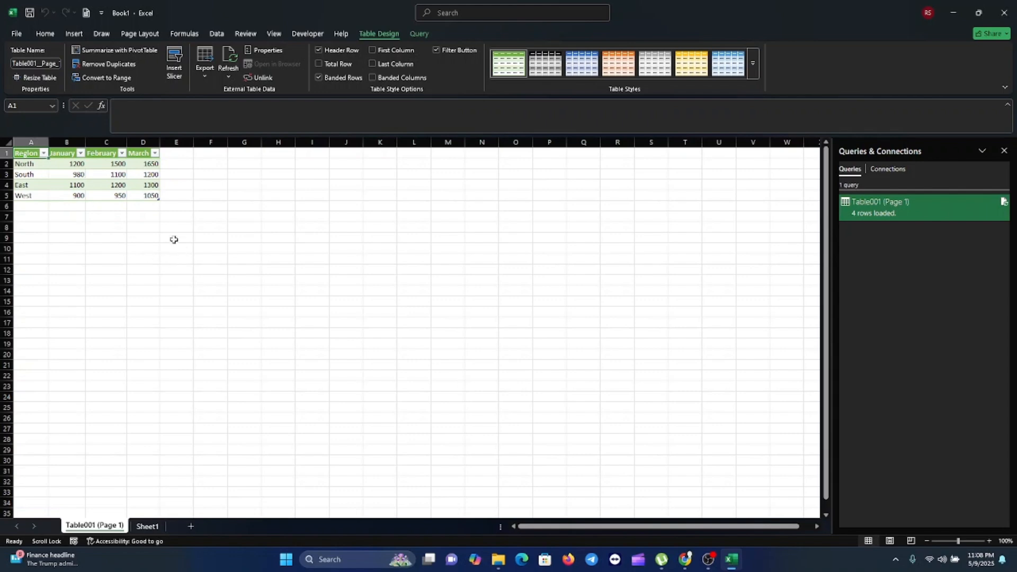
{"action": "left_click", "coordinate": [81, 175]}
{"action": "left_click", "coordinate": [144, 182]}
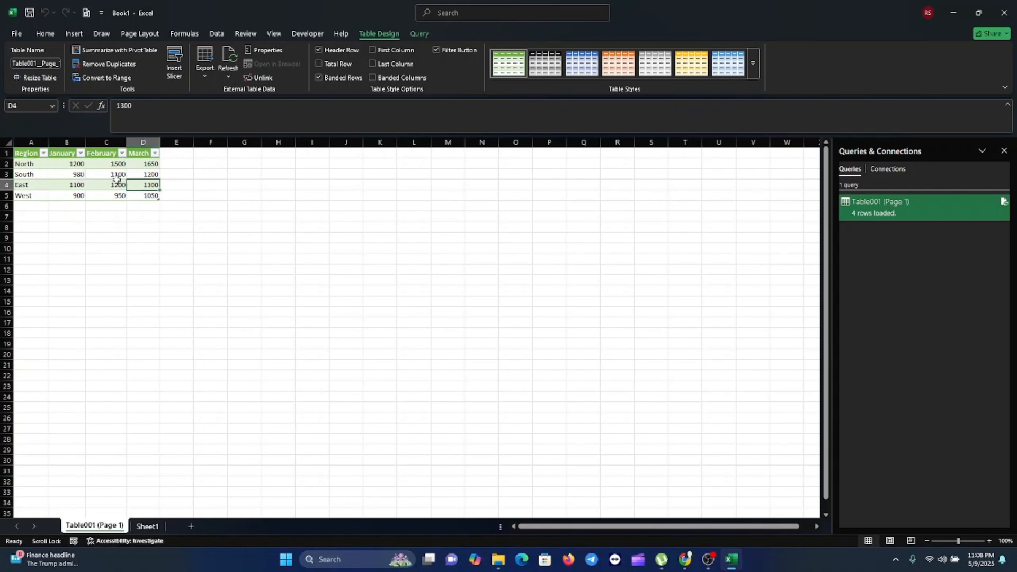
{"action": "left_click", "coordinate": [106, 174]}
{"action": "left_click", "coordinate": [76, 172]}
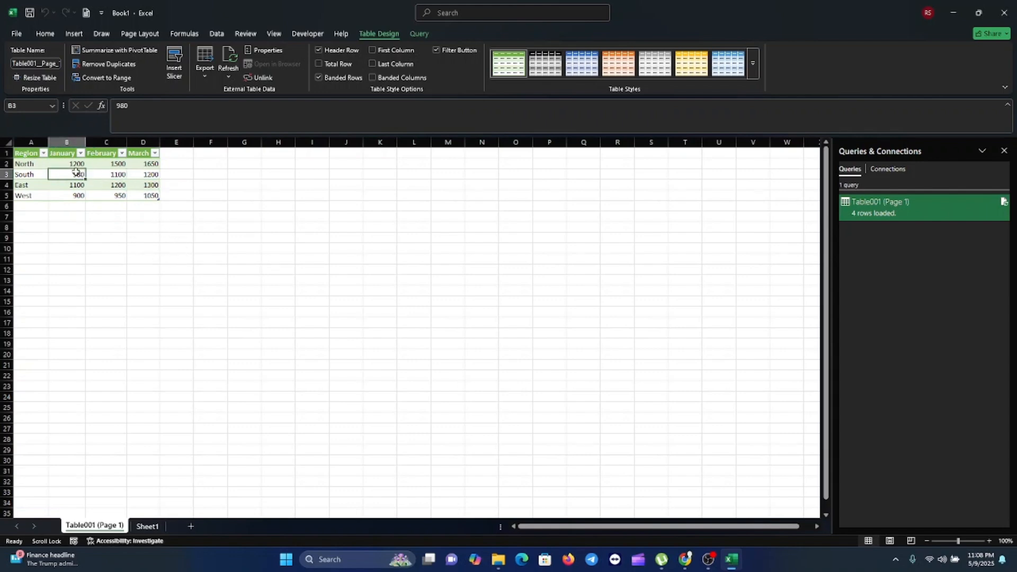
{"action": "left_click", "coordinate": [39, 165]}
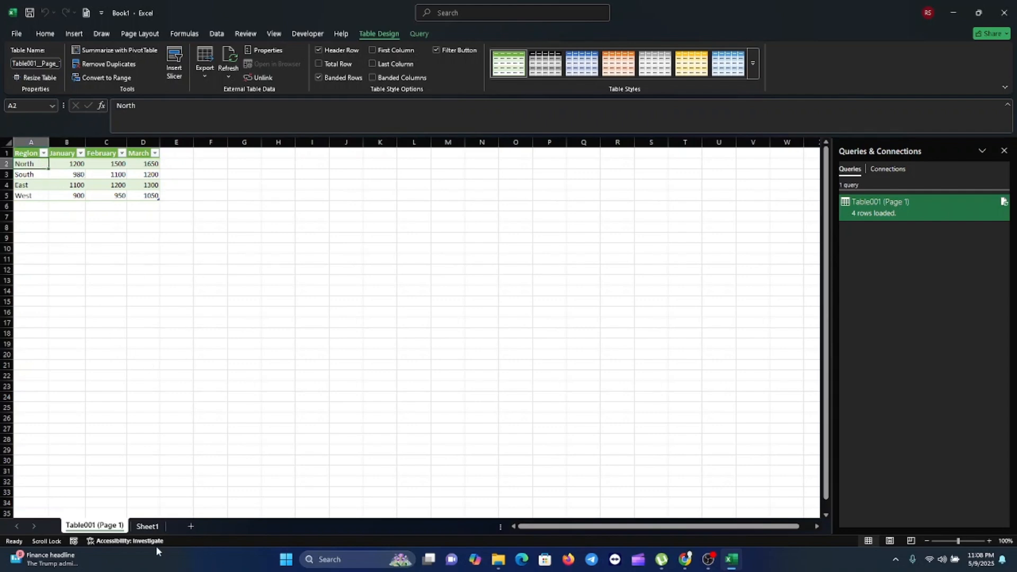
Step: Go back to the empty Sheet1 and bring up the data import commands
{"action": "left_click", "coordinate": [153, 528]}
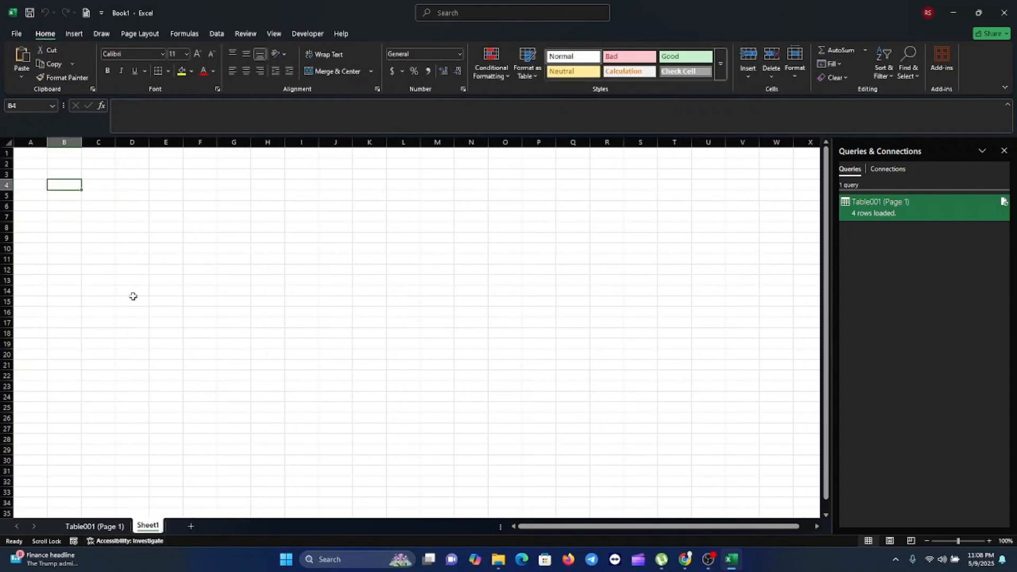
{"action": "left_click", "coordinate": [217, 34]}
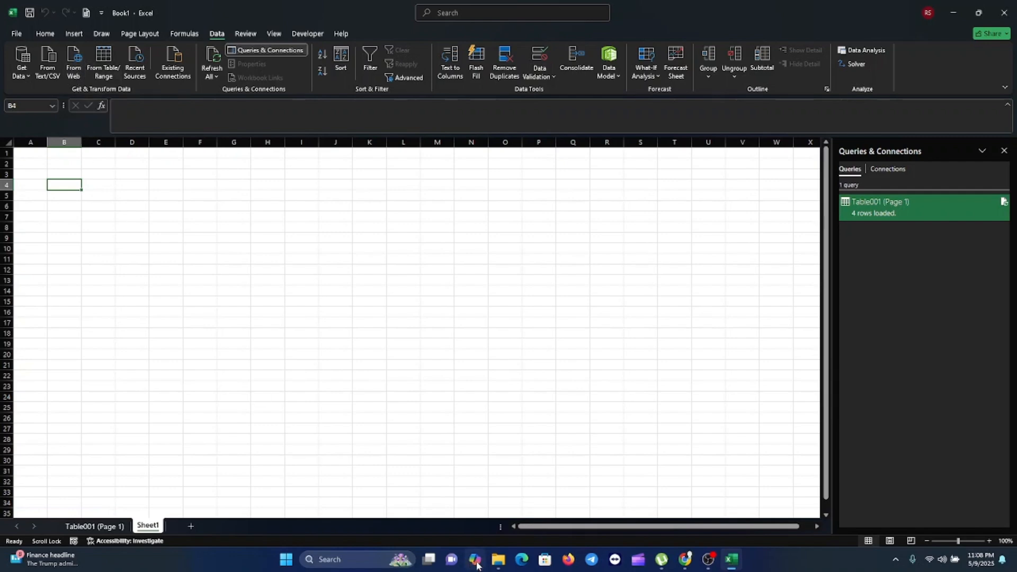
Step: Switch to File Explorer and open PDF_Tables_With_Explanations from the Desktop folder with Google Chrome
{"action": "left_click", "coordinate": [498, 561]}
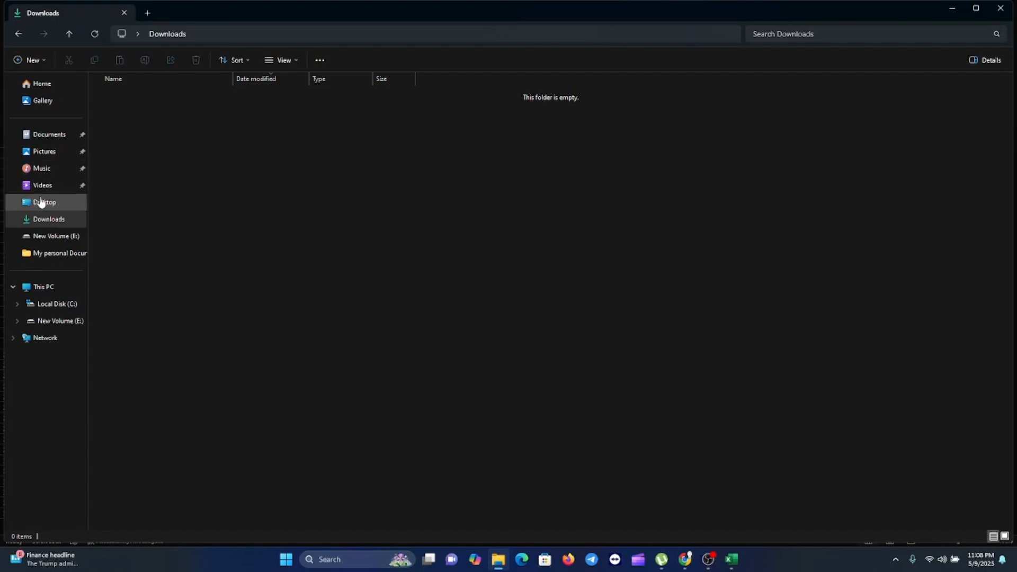
{"action": "left_click", "coordinate": [45, 206]}
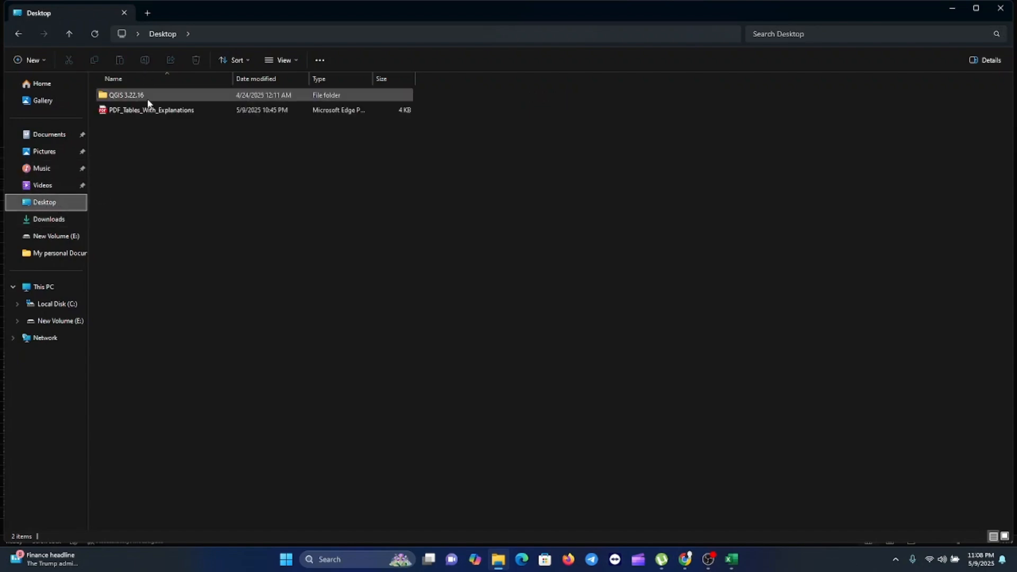
{"action": "left_click", "coordinate": [221, 112]}
{"action": "right_click", "coordinate": [222, 113]}
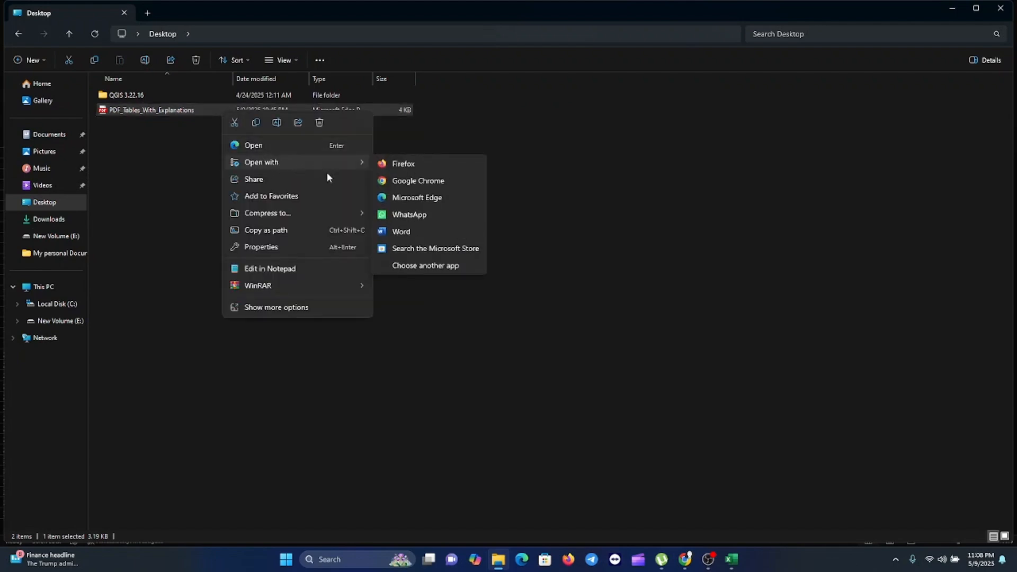
{"action": "mouse_move", "coordinate": [352, 163]}
{"action": "left_click", "coordinate": [423, 183]}
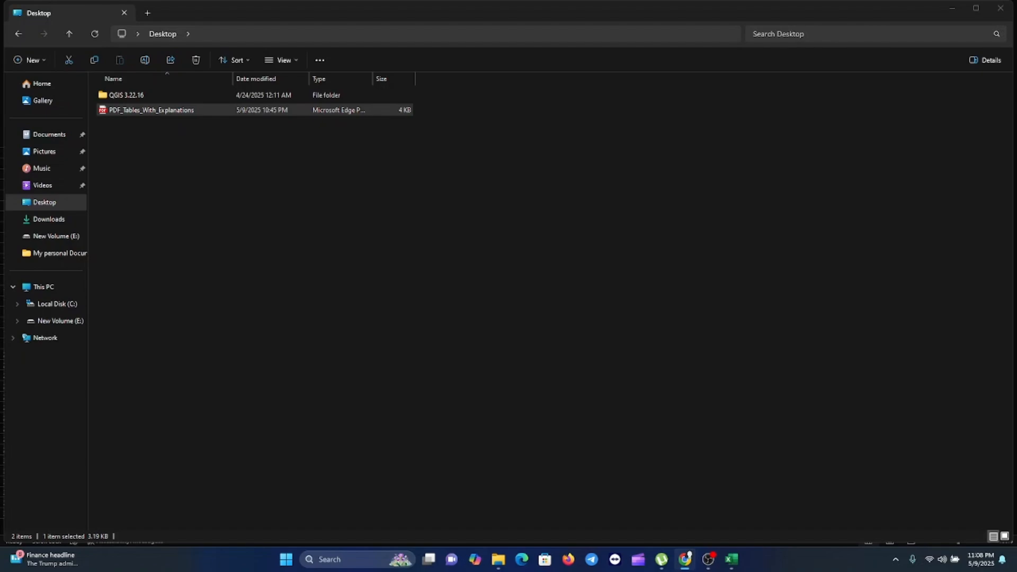
Step: Copy the full file address of PDF_Tables_With_Explanations.pdf from the browser and put the browser window away
{"action": "left_click_drag", "start_coordinate": [964, 94], "coordinate": [433, 93]}
{"action": "left_click", "coordinate": [699, 90]}
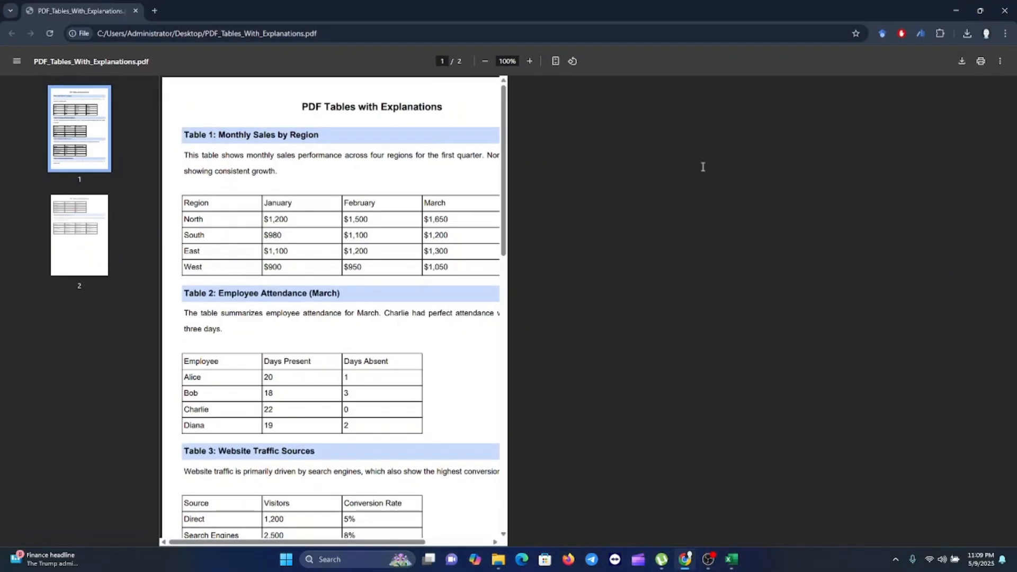
{"action": "left_click", "coordinate": [239, 33]}
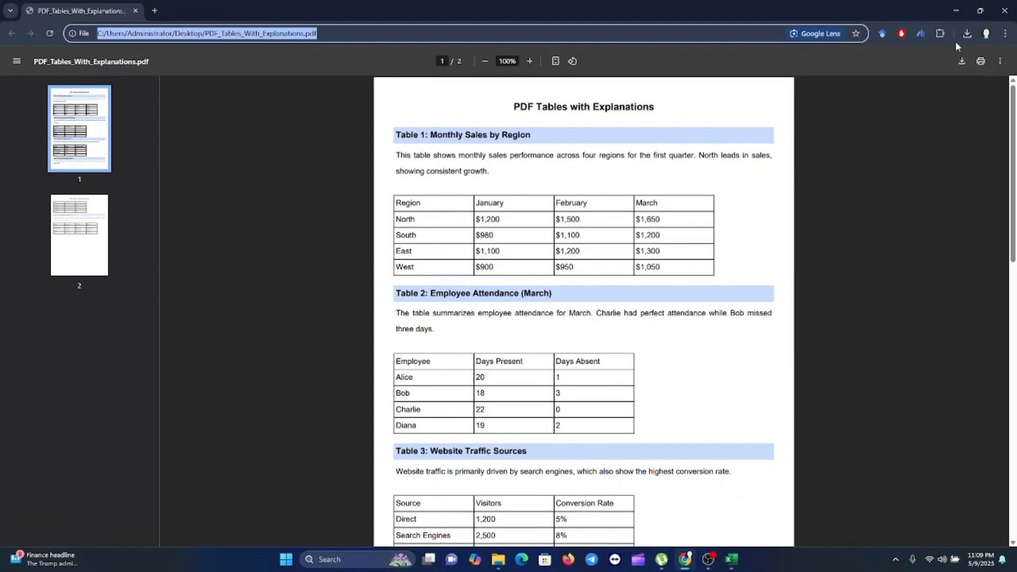
{"action": "left_click", "coordinate": [956, 11]}
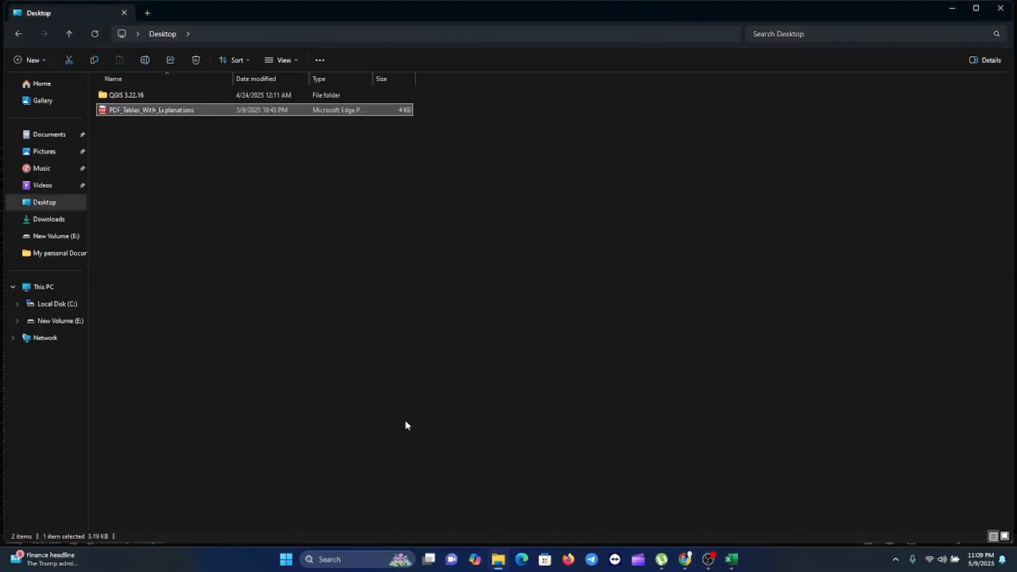
Step: Switch to Excel and import from the web using the URL file:///C:/Users/Administrator/Desktop/PDF_Tables_With_Explanations.pdf
{"action": "left_click", "coordinate": [732, 559]}
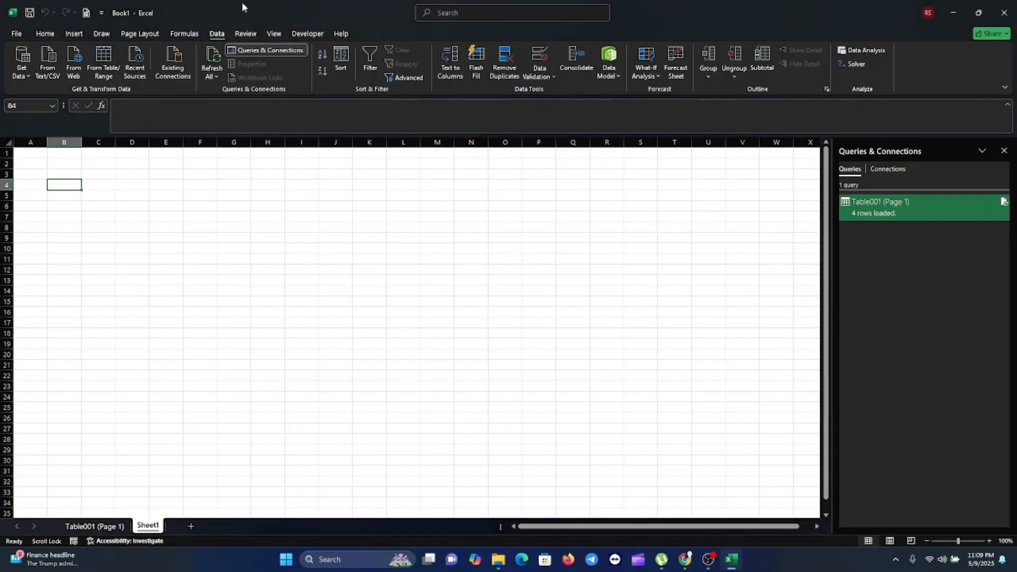
{"action": "left_click", "coordinate": [75, 71]}
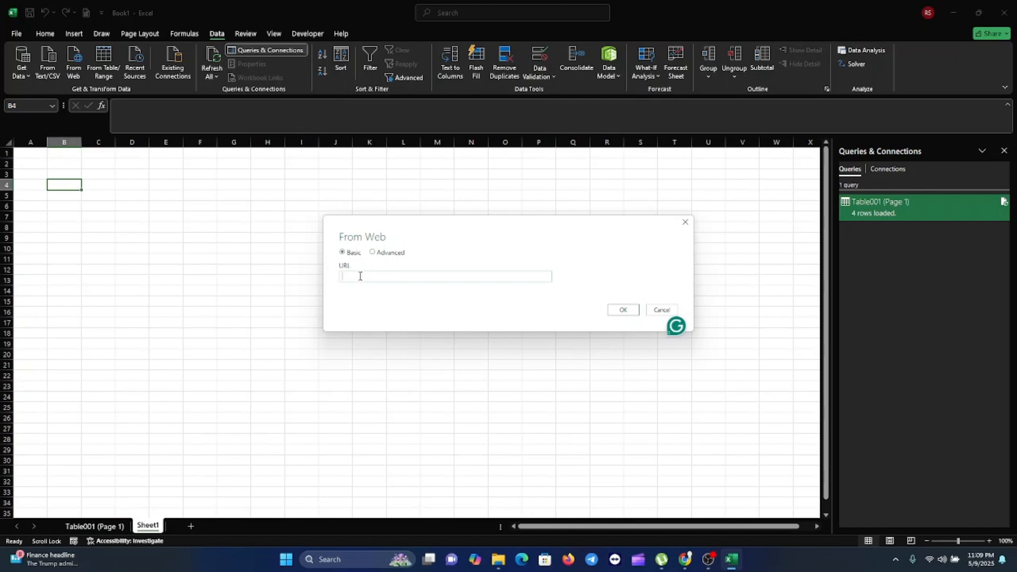
{"action": "type", "text": "file:///C:/Users/Administrator/Desktop/PDF_Tables_With_Explanations.pdf"}
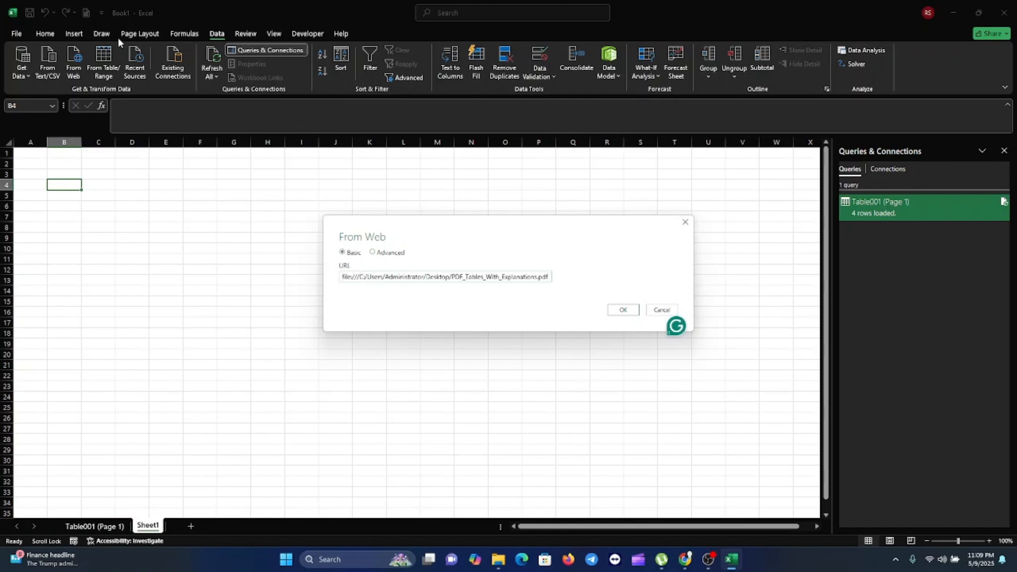
{"action": "left_click", "coordinate": [625, 310]}
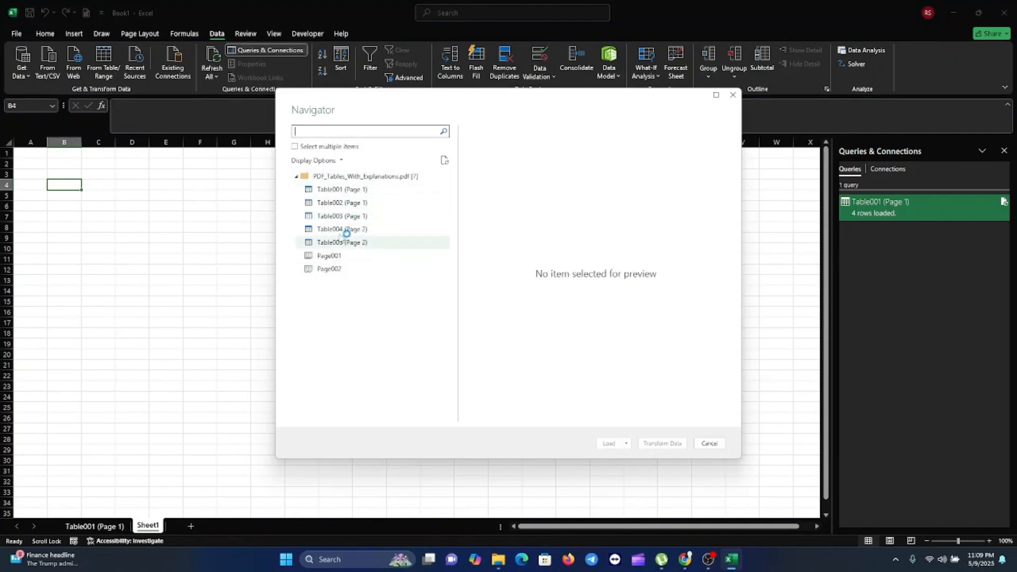
Step: Preview Table002 and Table003, then select Table002 through Table005 as multiple items and load them
{"action": "left_click", "coordinate": [347, 203]}
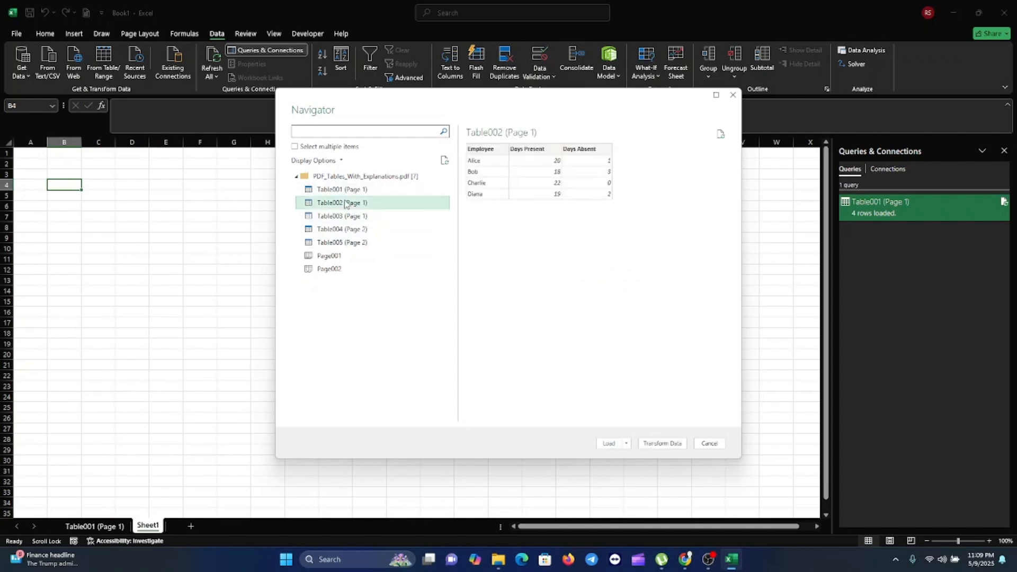
{"action": "left_click", "coordinate": [342, 217]}
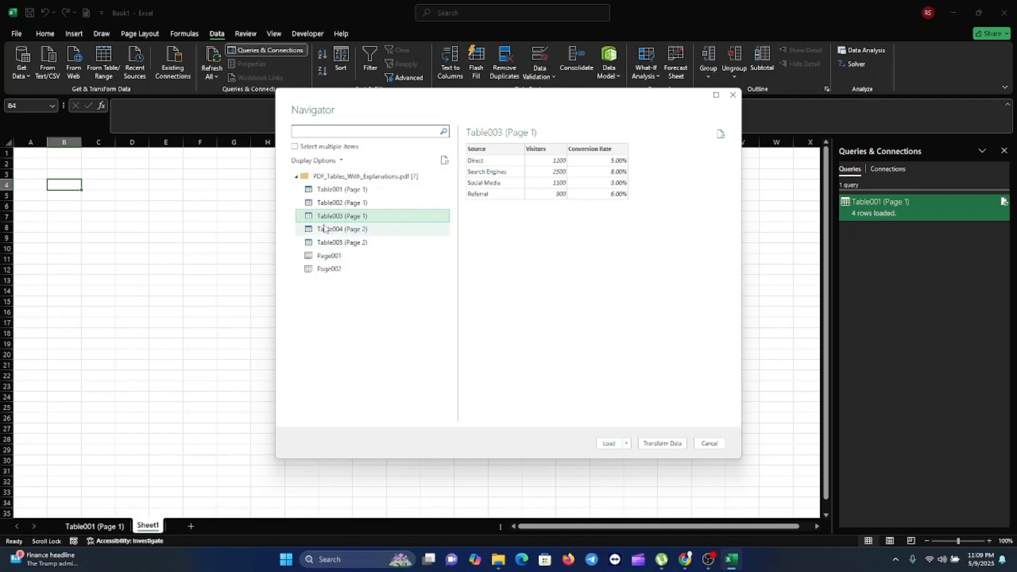
{"action": "left_click", "coordinate": [295, 147]}
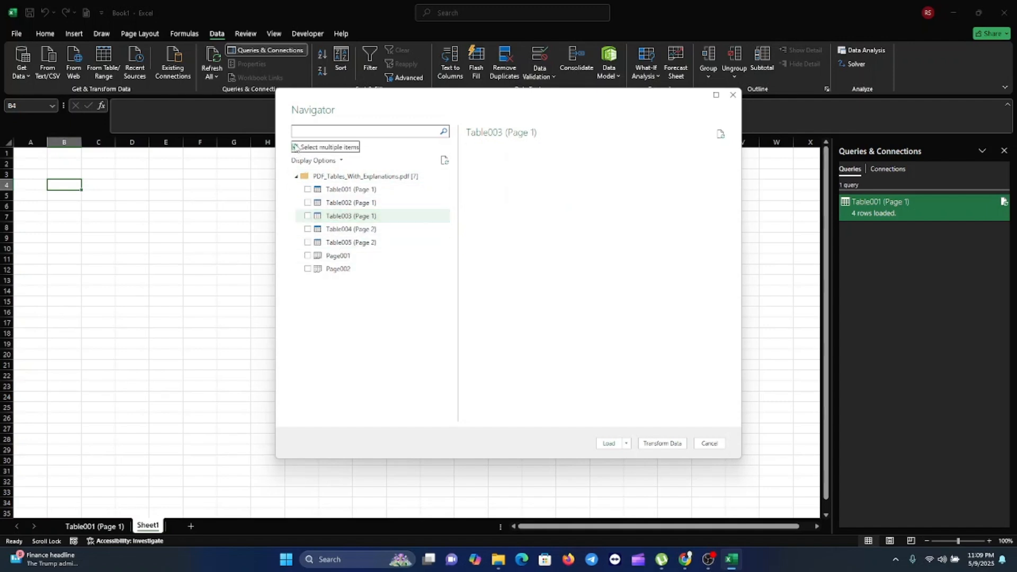
{"action": "left_click", "coordinate": [308, 202]}
{"action": "left_click", "coordinate": [308, 215]}
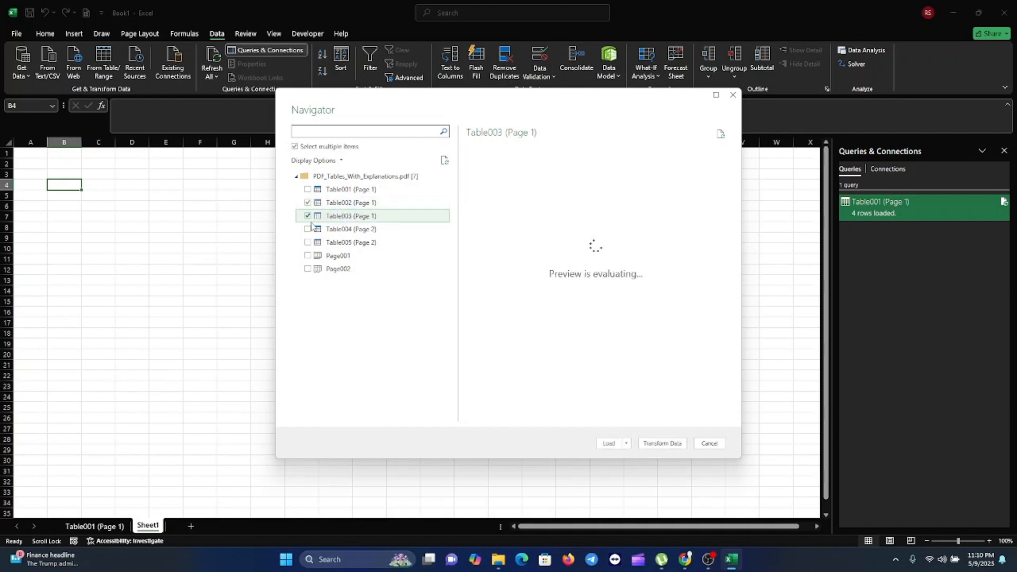
{"action": "left_click", "coordinate": [309, 229]}
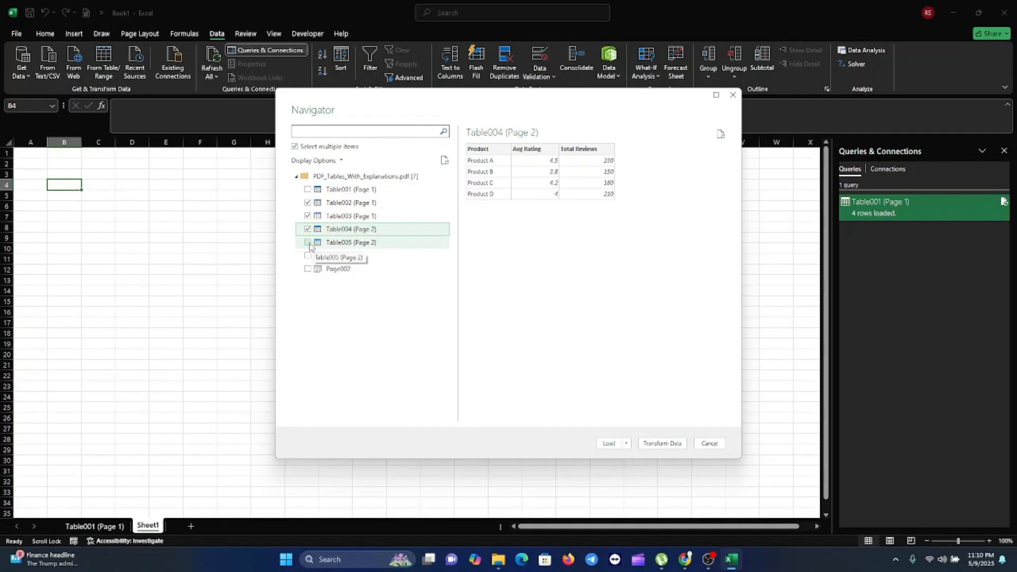
{"action": "left_click", "coordinate": [308, 243]}
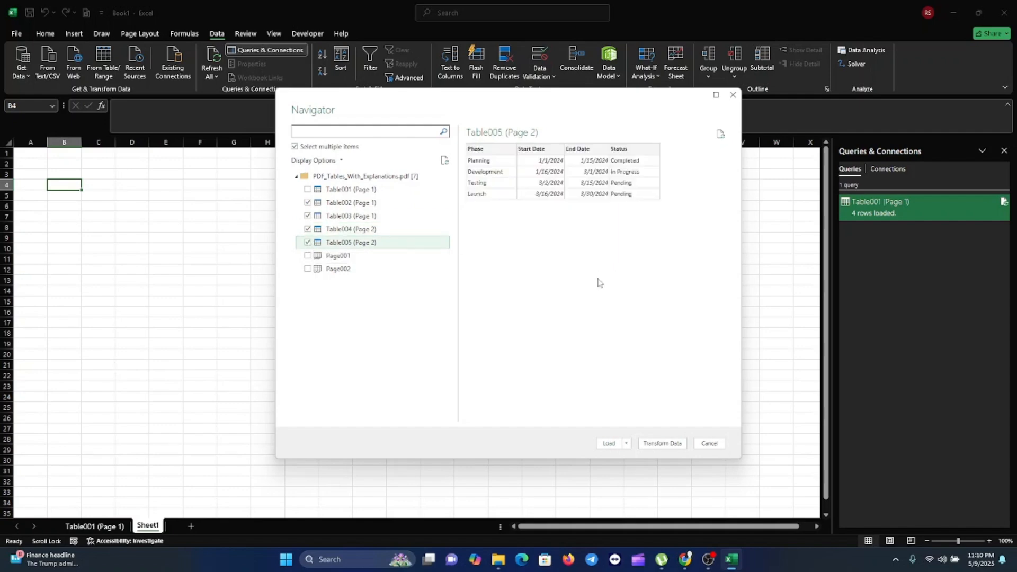
{"action": "left_click", "coordinate": [609, 443]}
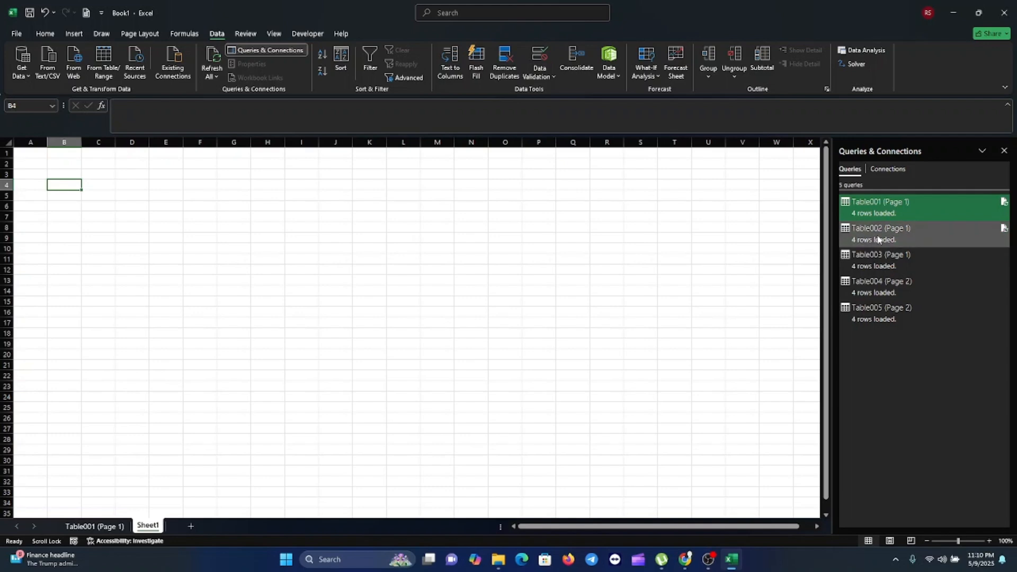
Step: Preview and refresh the Table002 (Page 1) query, then go to the Table001 (Page 1) sheet
{"action": "mouse_move", "coordinate": [880, 231]}
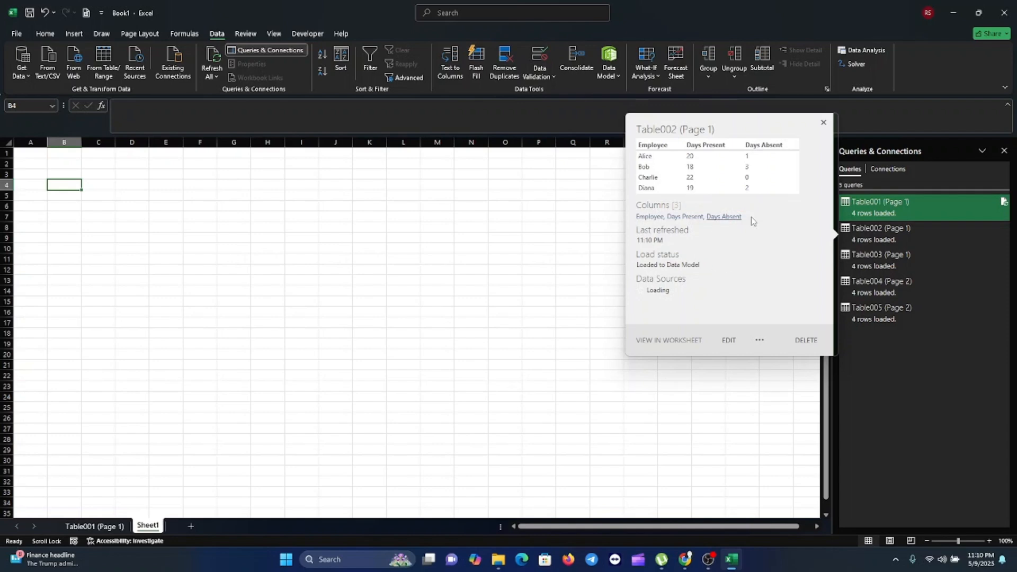
{"action": "left_click", "coordinate": [873, 233]}
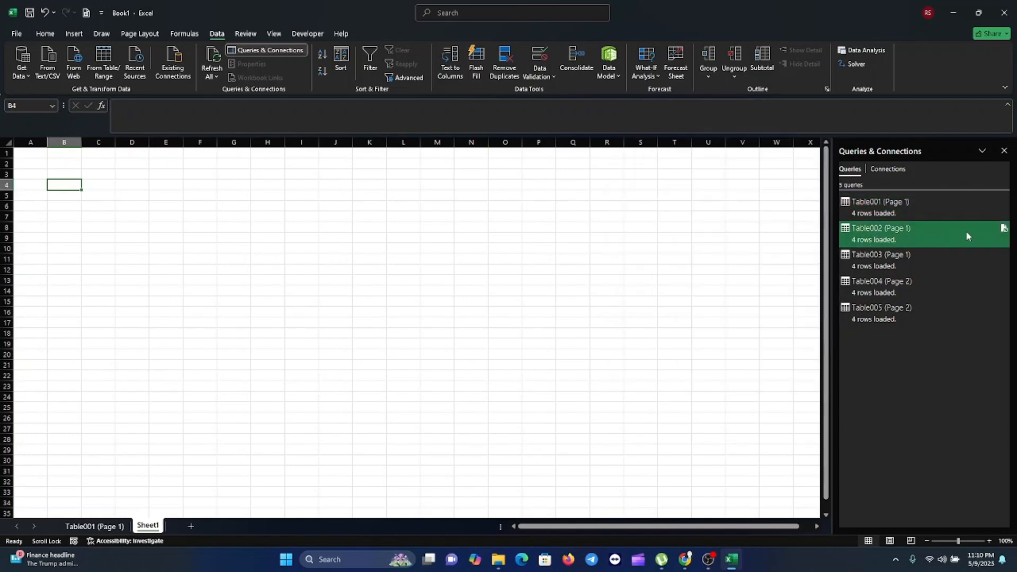
{"action": "left_click", "coordinate": [1003, 228]}
{"action": "mouse_move", "coordinate": [890, 268]}
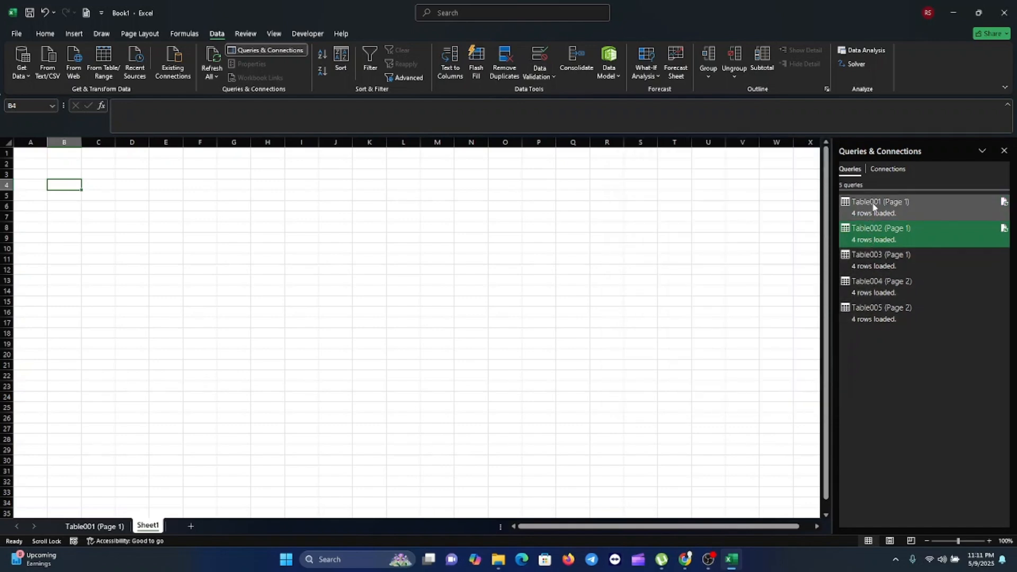
{"action": "left_click", "coordinate": [95, 527]}
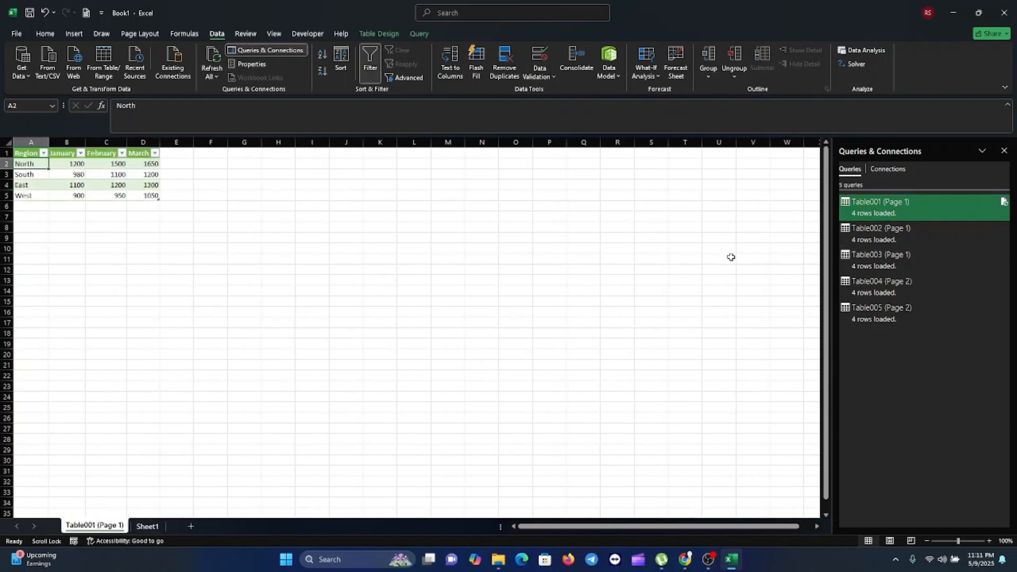